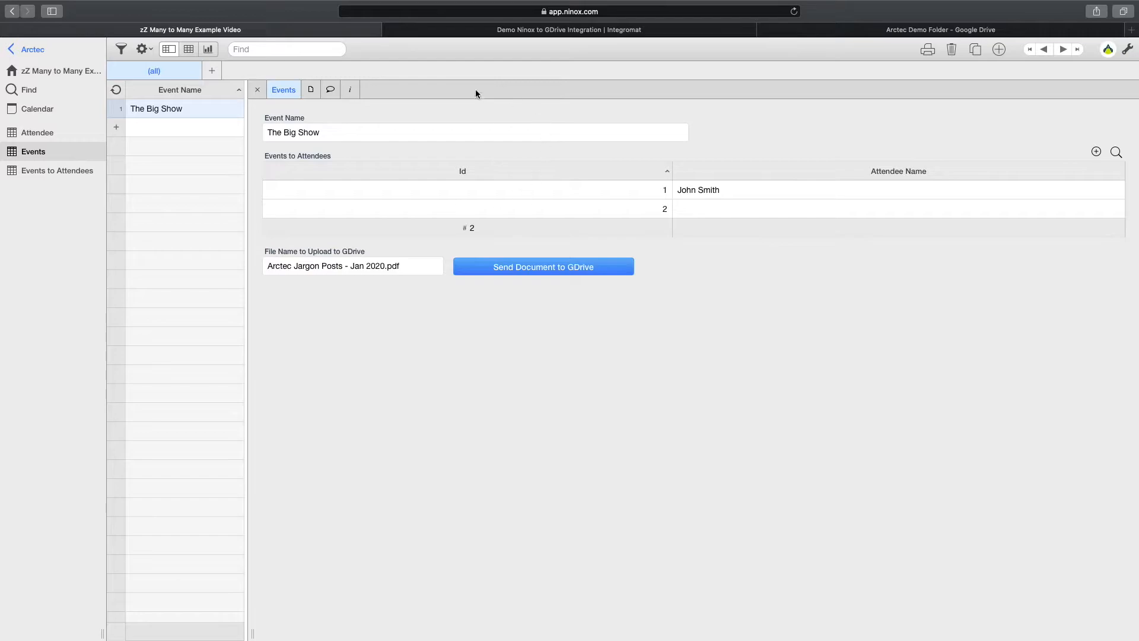
Step: View the Demo Ninox to GDrive Integration scenario in Integromat and the Arctec Demo Folder in Google Drive, and return to Ninox
click(601, 36)
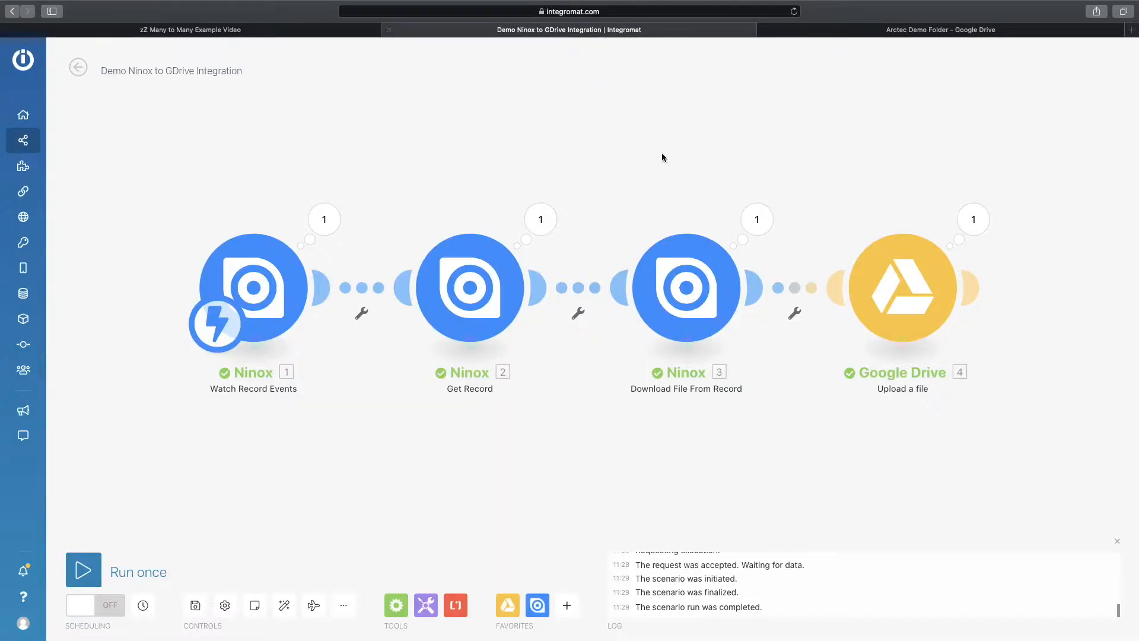
click(985, 31)
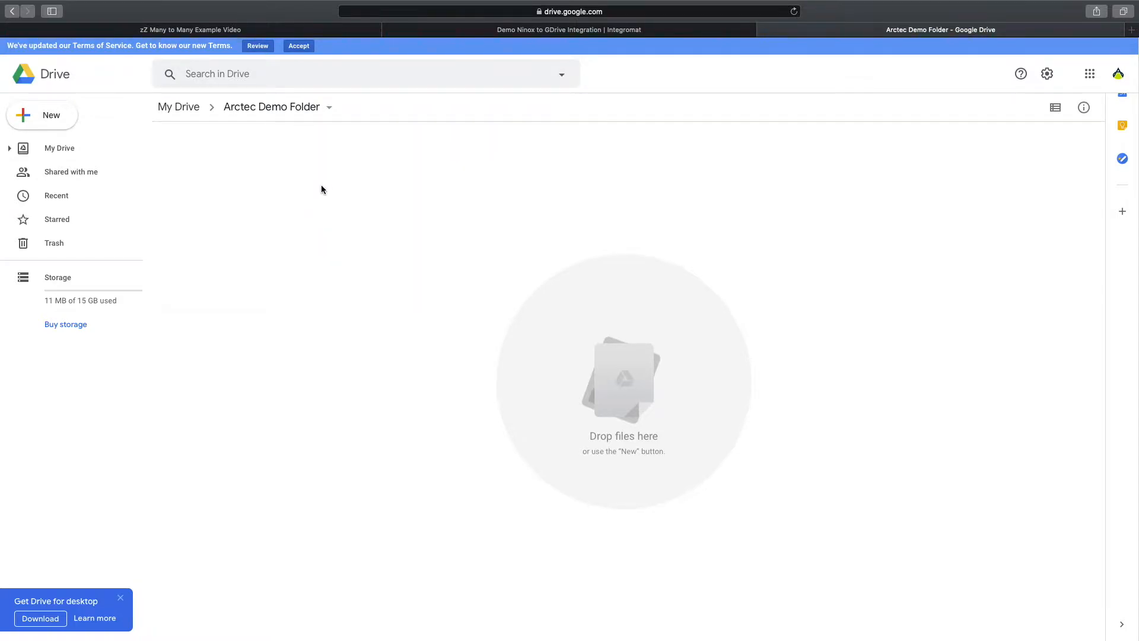
click(365, 33)
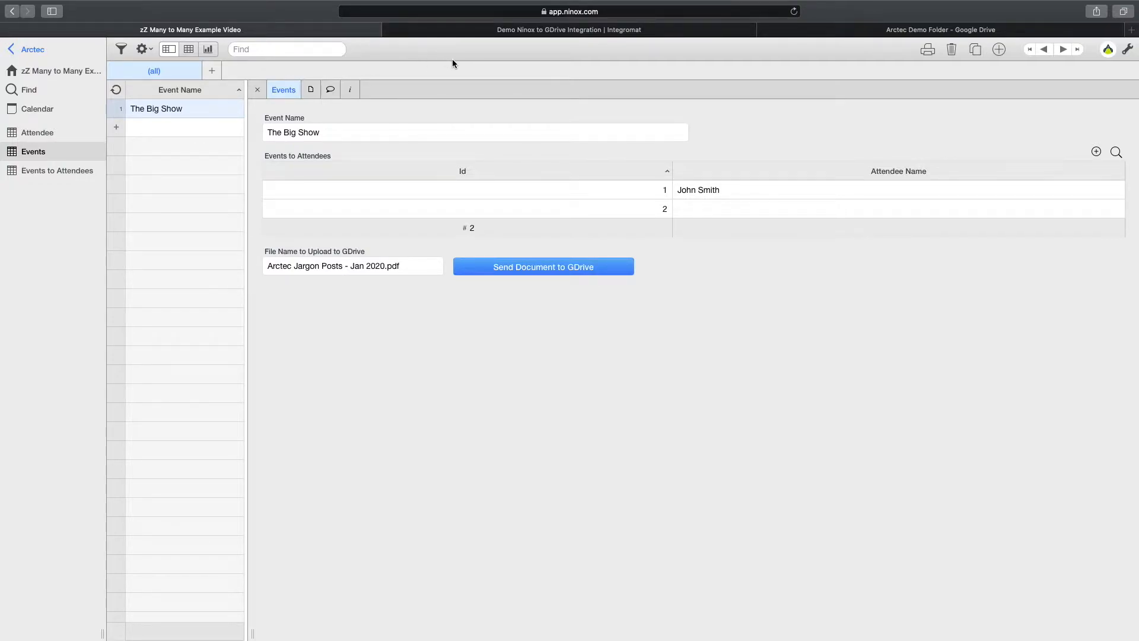
Step: Switch to the Integromat scenario and look over the list of apps available as modules
click(493, 33)
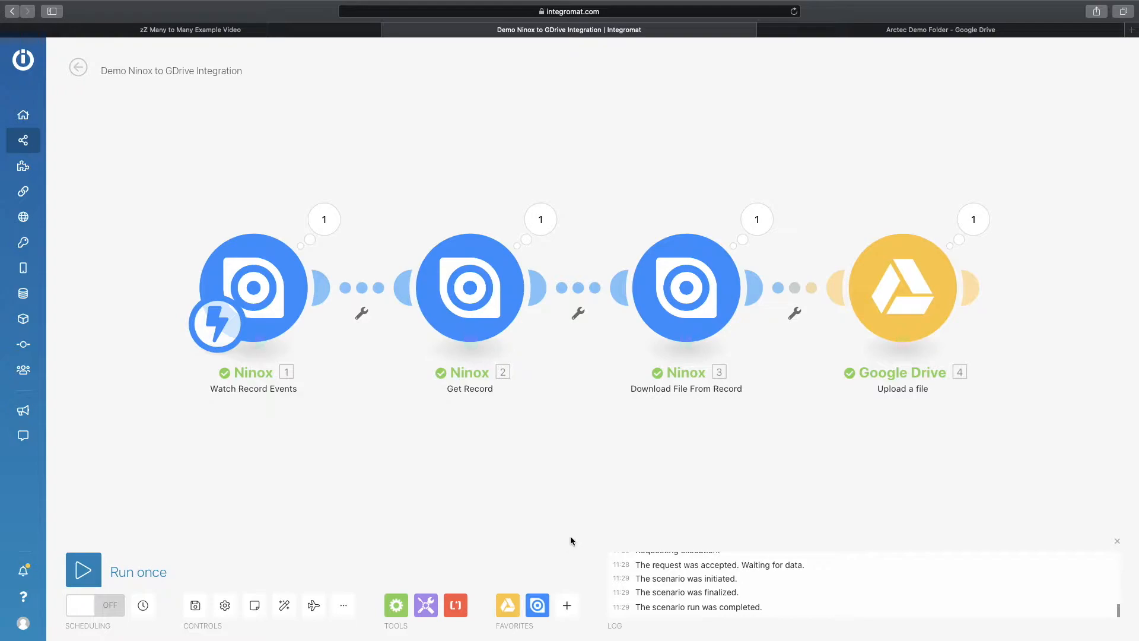
click(565, 607)
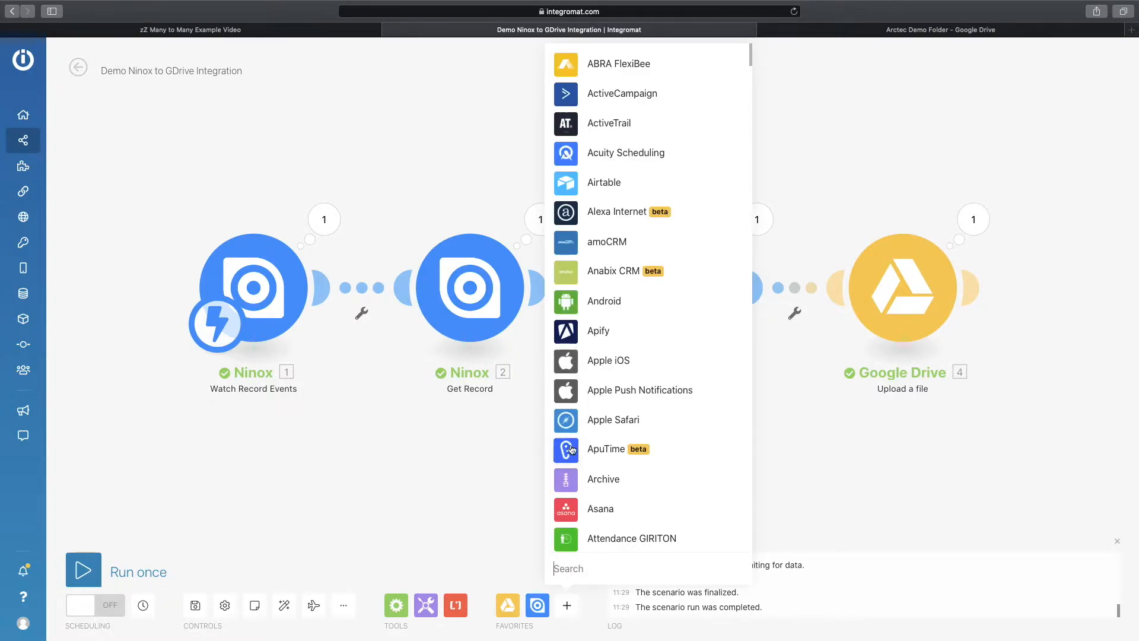
click(487, 473)
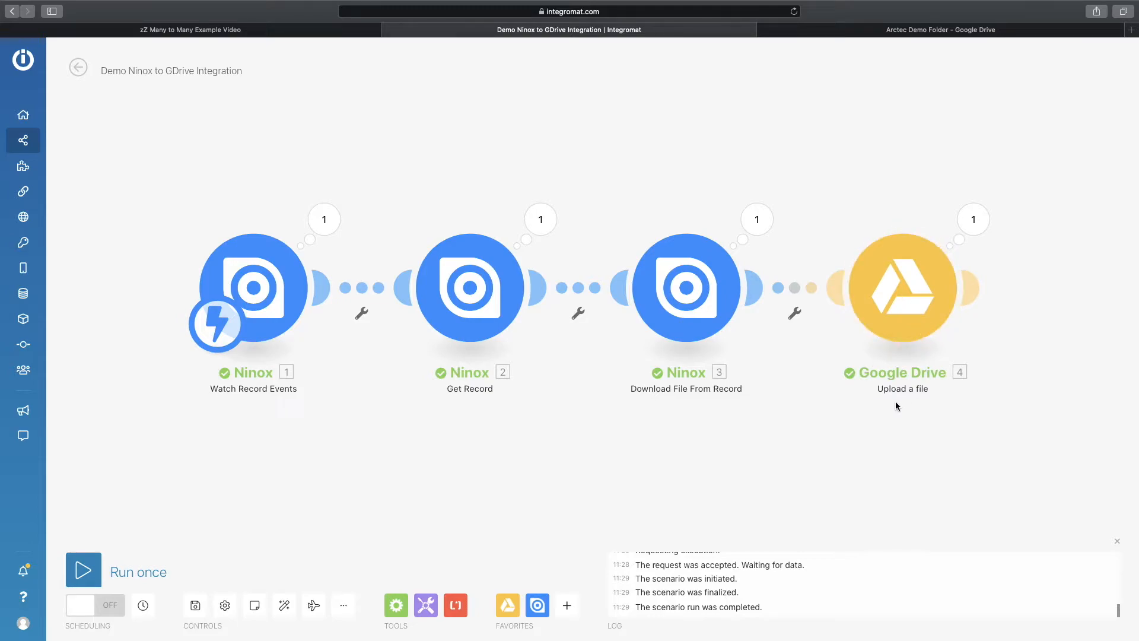
Step: Review the settings of the Google Drive upload module, the Ninox Download File From Record module and the Ninox Get Record module
click(893, 286)
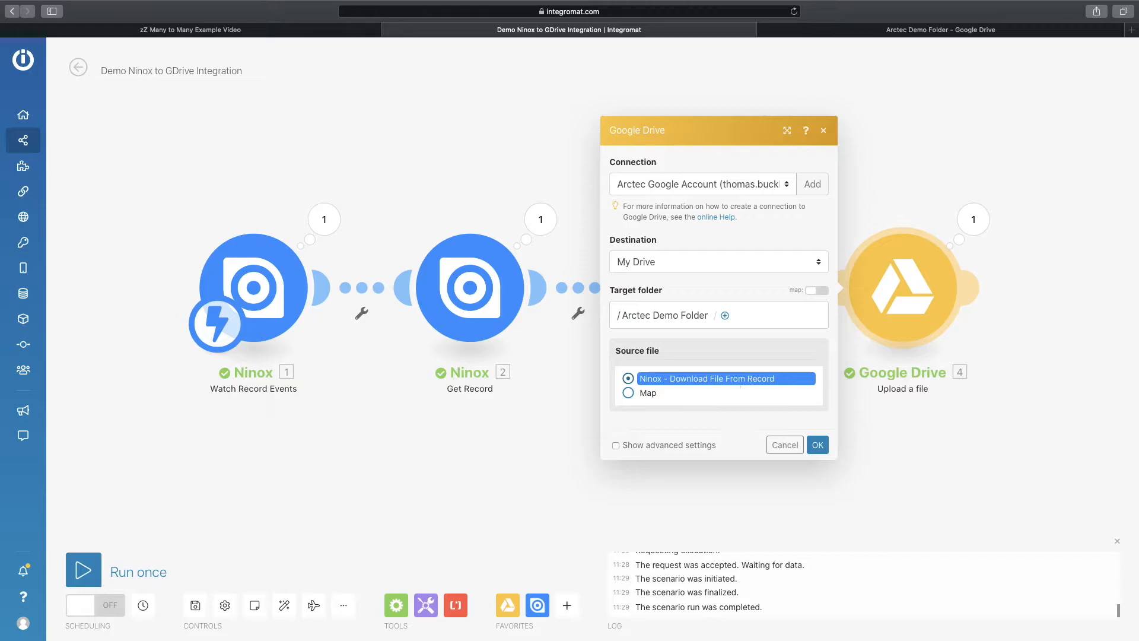
click(817, 445)
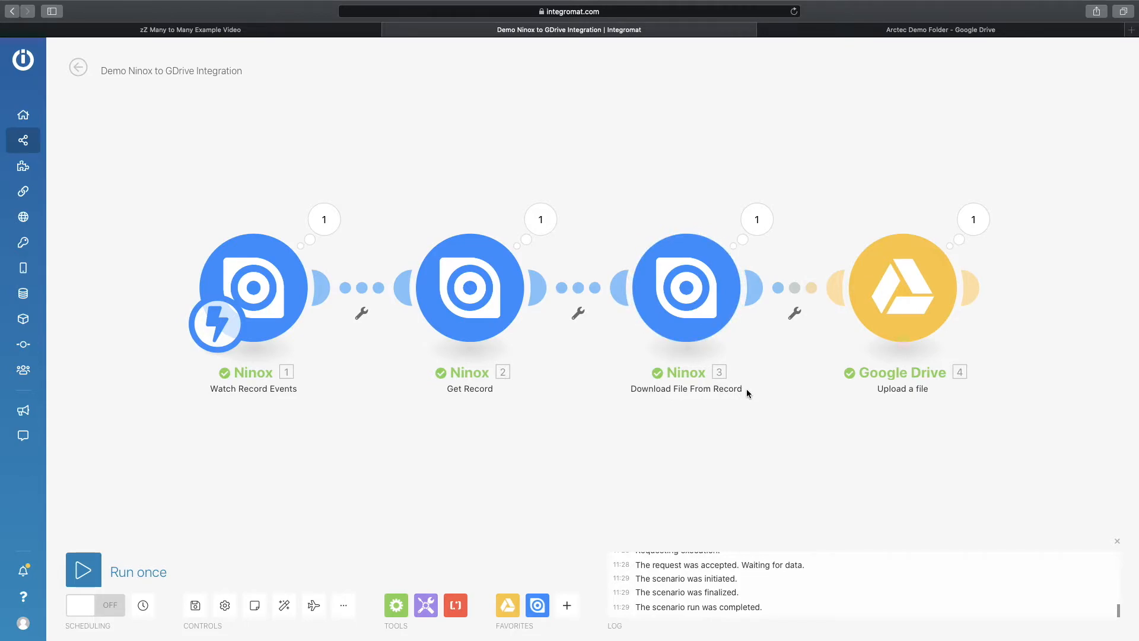
click(693, 311)
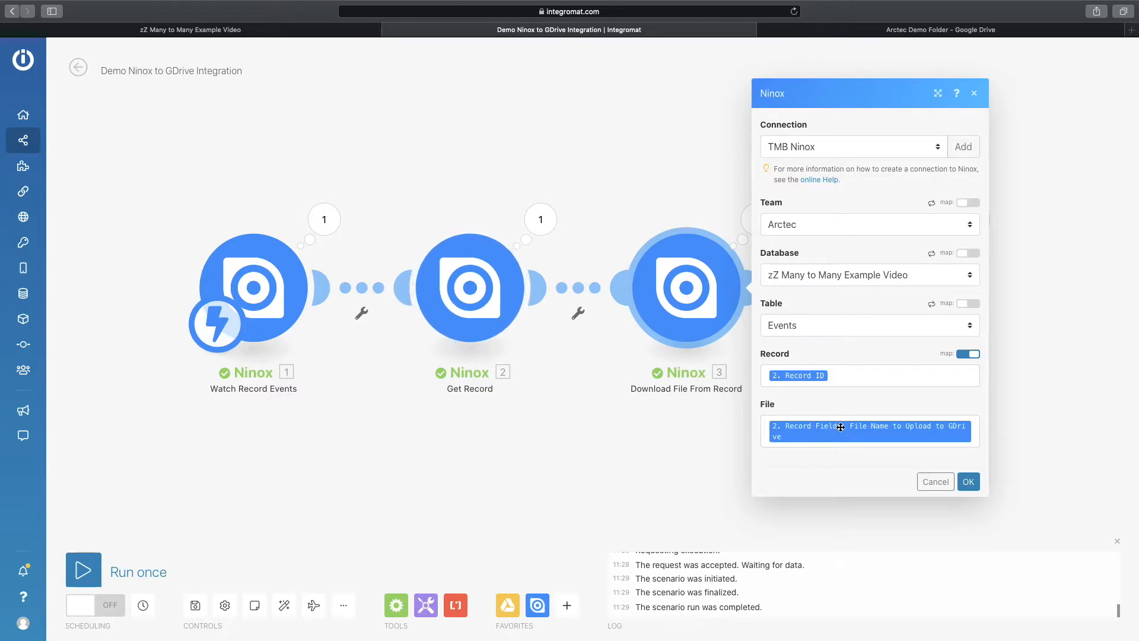
click(938, 482)
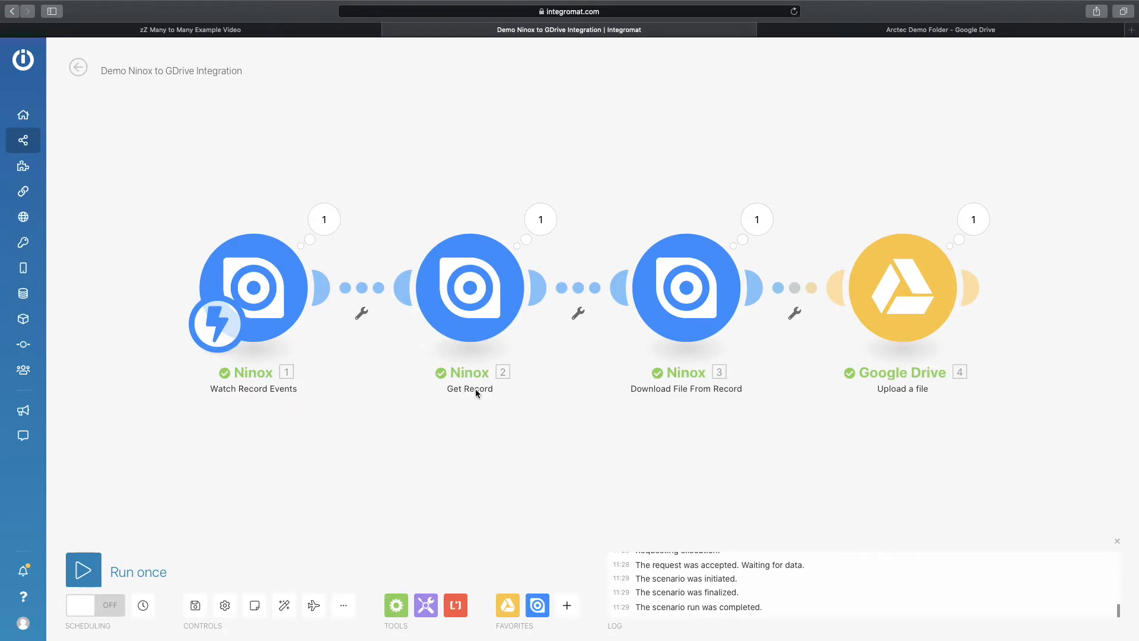
click(462, 314)
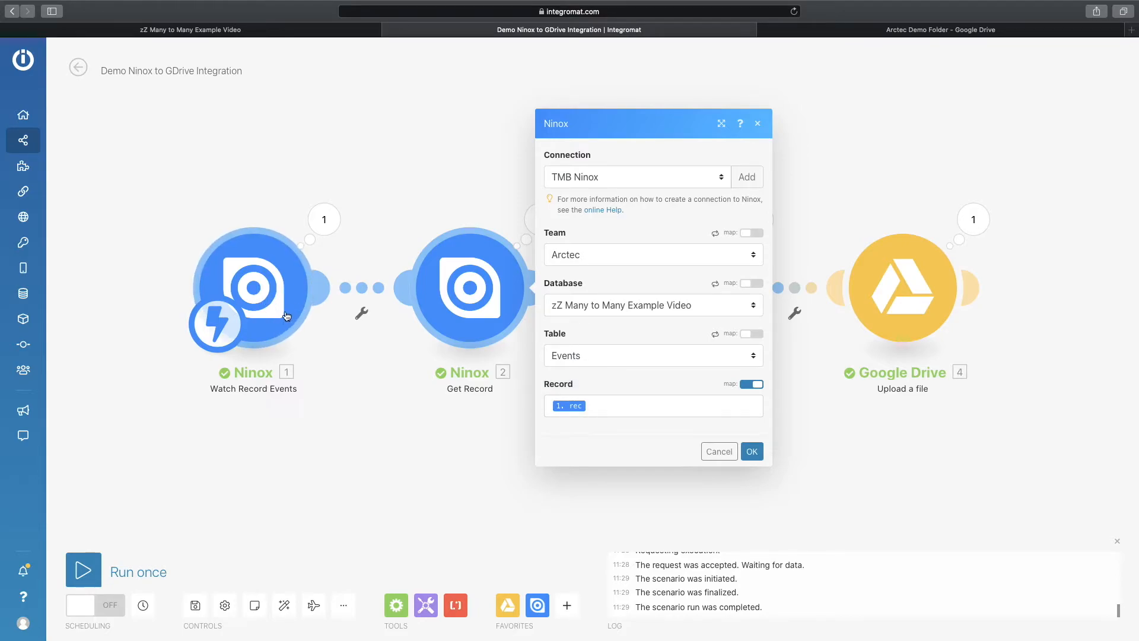
click(752, 452)
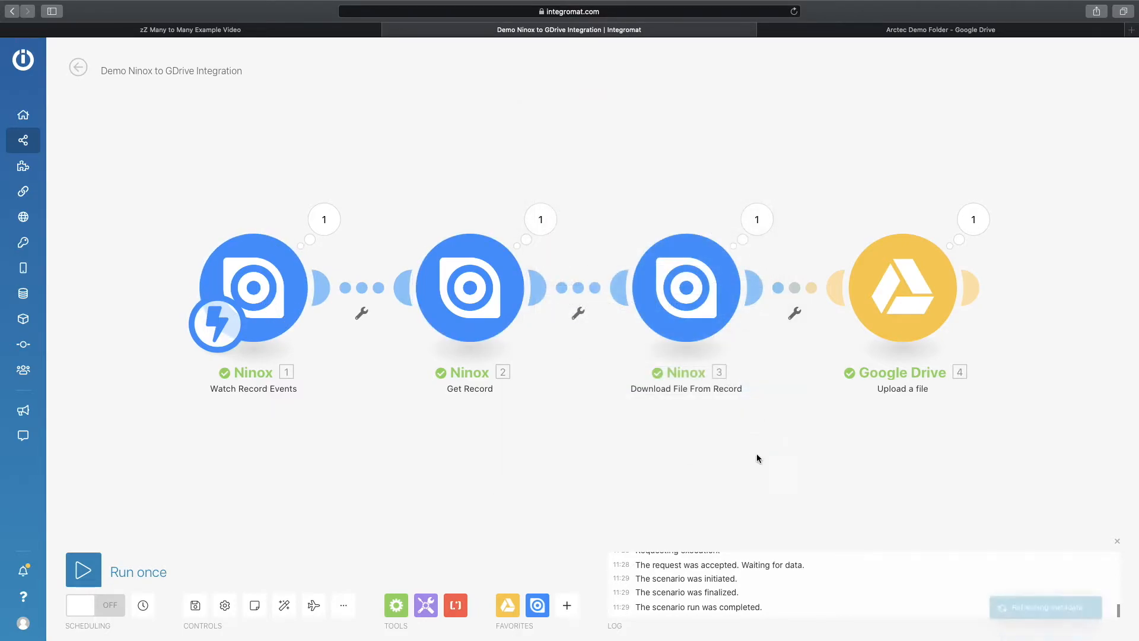
Step: Examine the Watch Record Events module's webhook and the output bundle from its last run
click(266, 304)
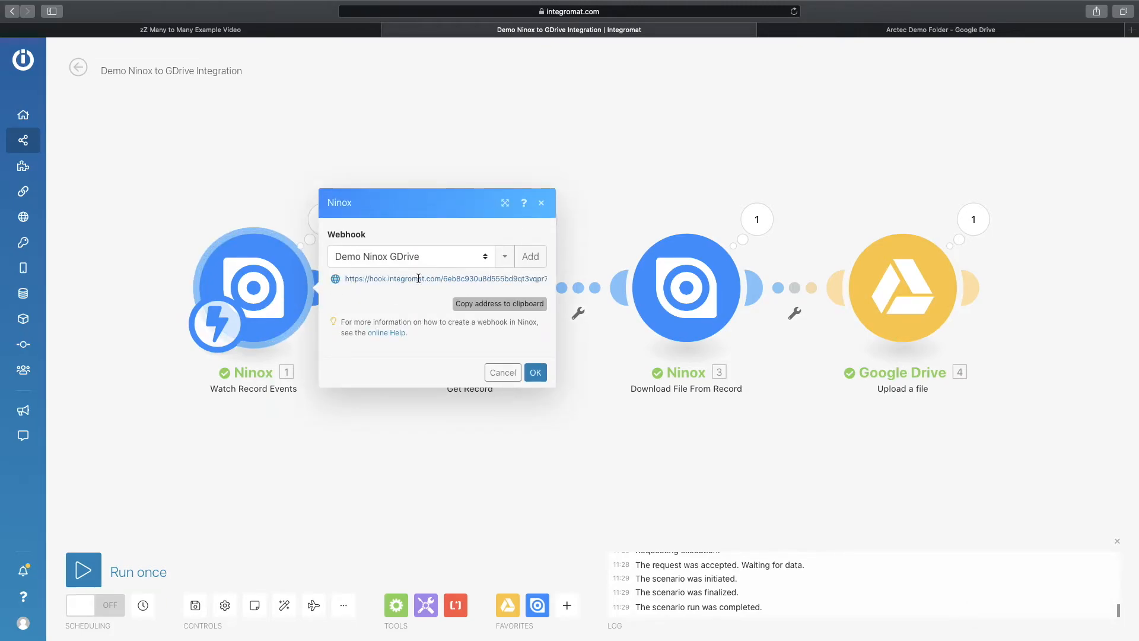
click(542, 203)
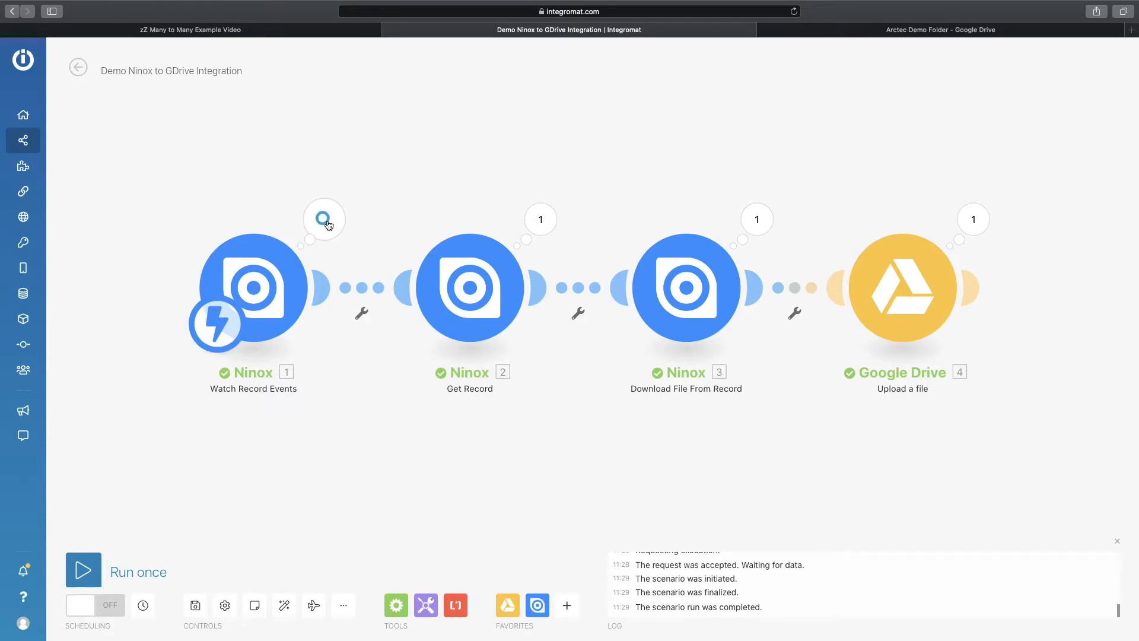
click(327, 222)
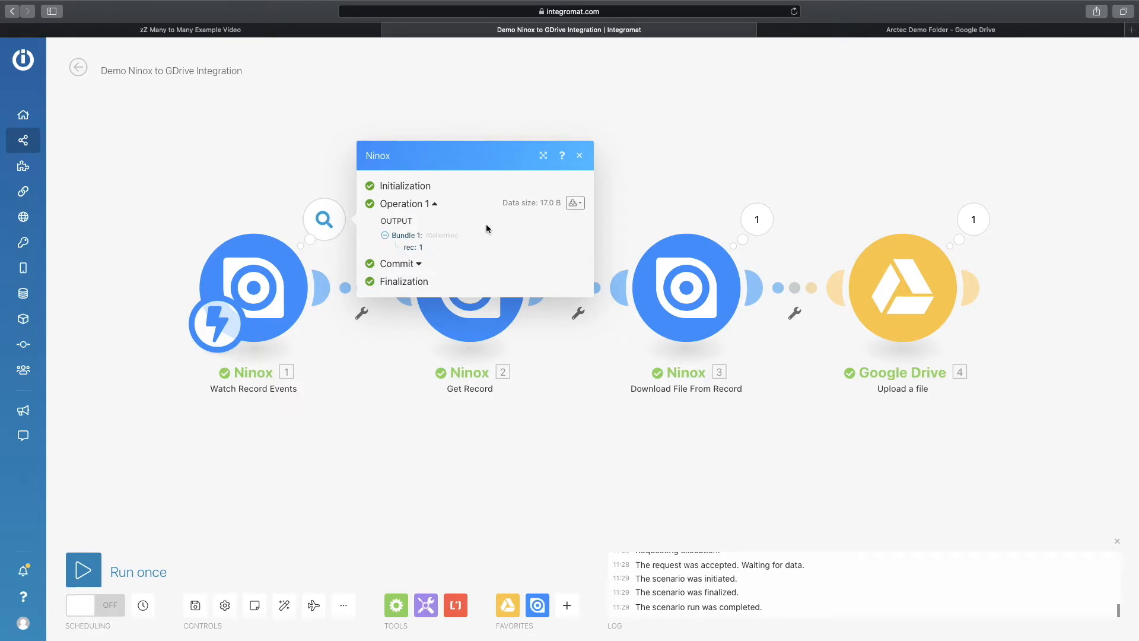
click(579, 155)
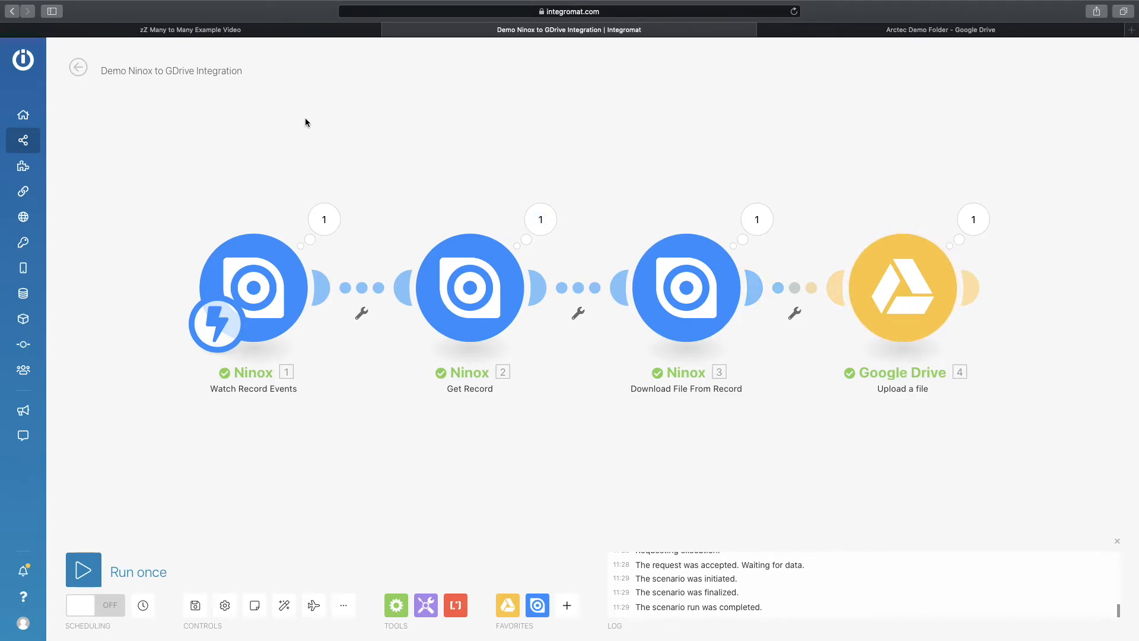
Step: Switch to Ninox and check the full file name of the PDF attached to The Big Show event record
click(282, 31)
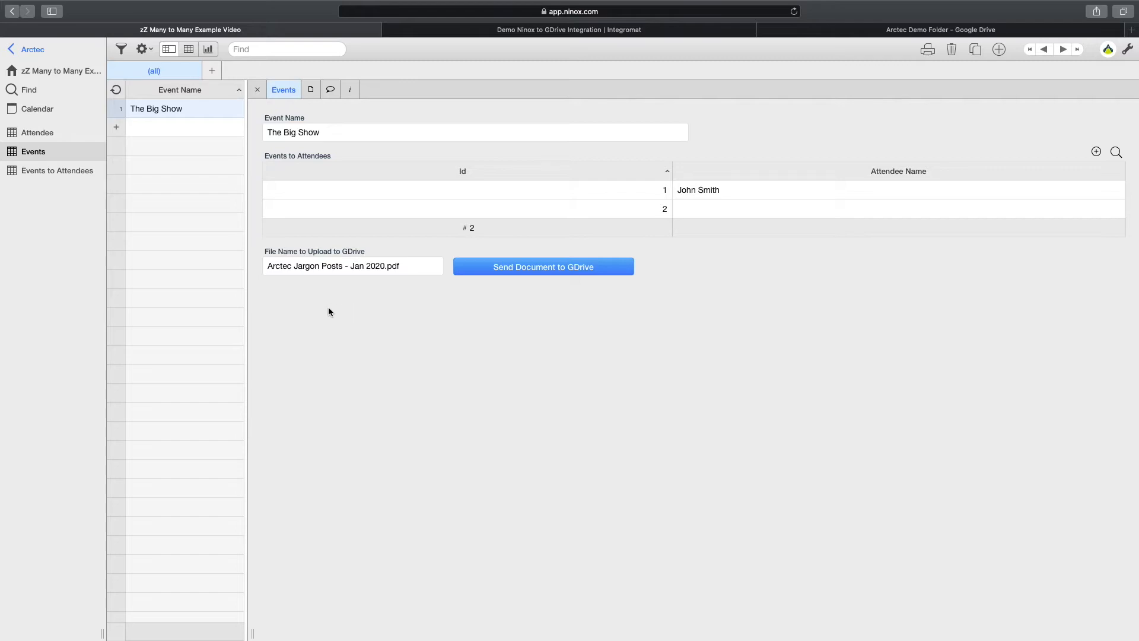
click(311, 90)
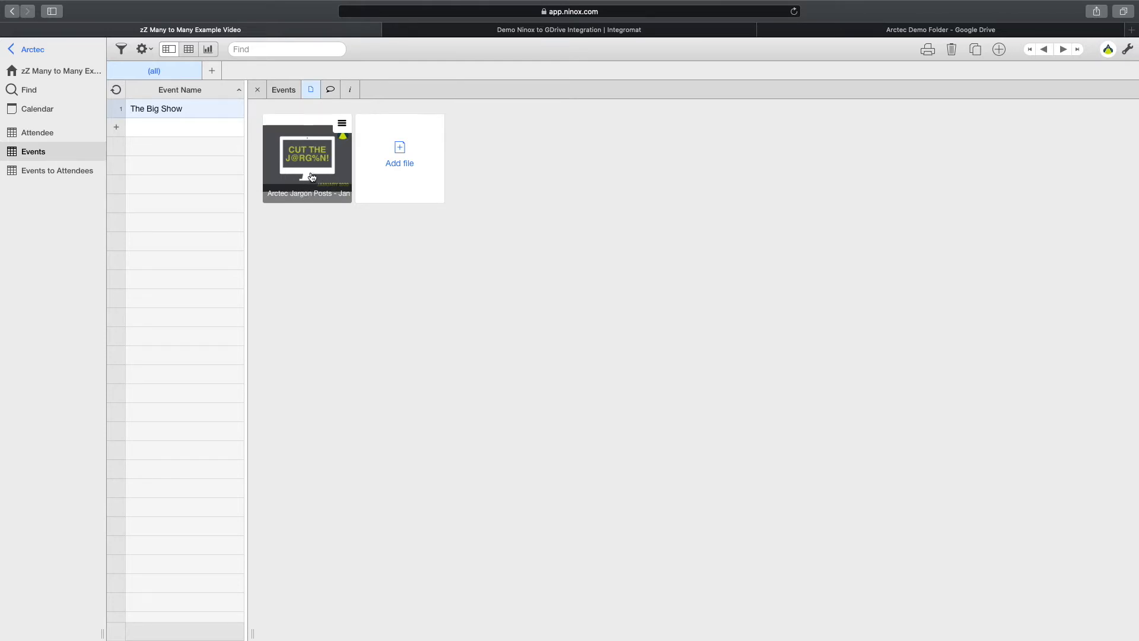
click(342, 123)
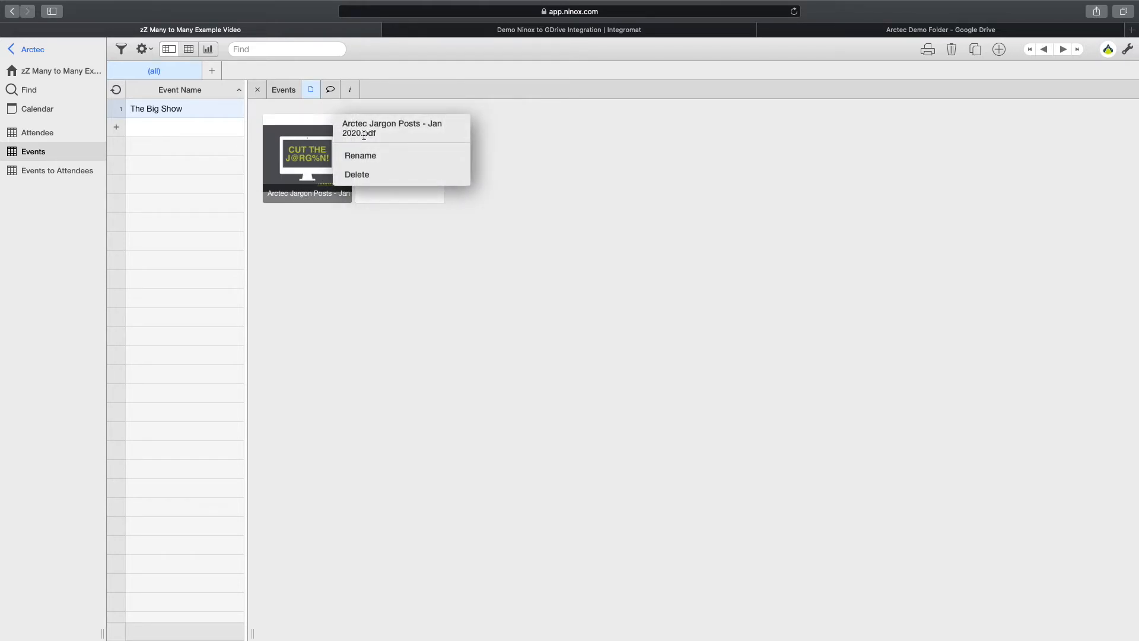
right_click(287, 93)
click(277, 91)
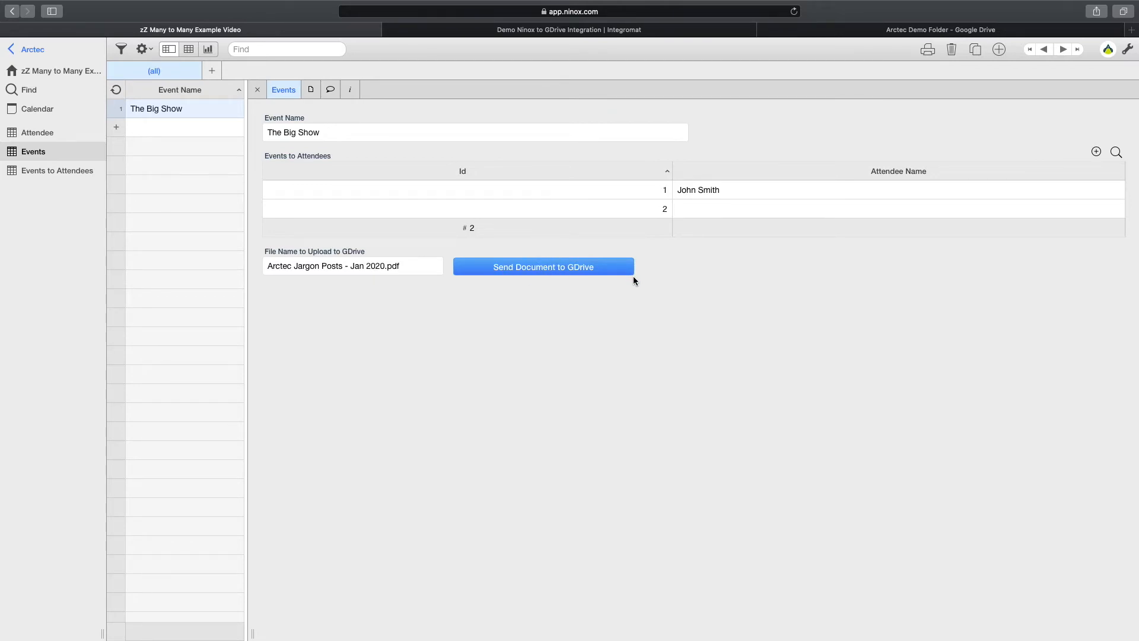
Step: Enter edit mode and open the On click script of the Send Document to GDrive button
click(1127, 50)
click(531, 256)
click(548, 262)
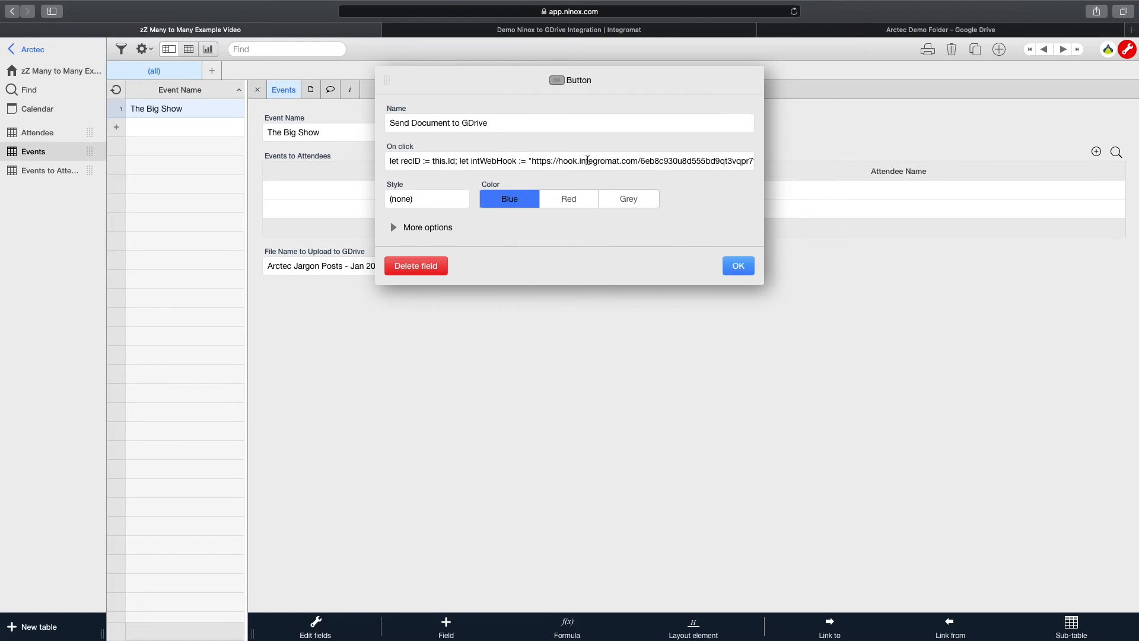
click(588, 160)
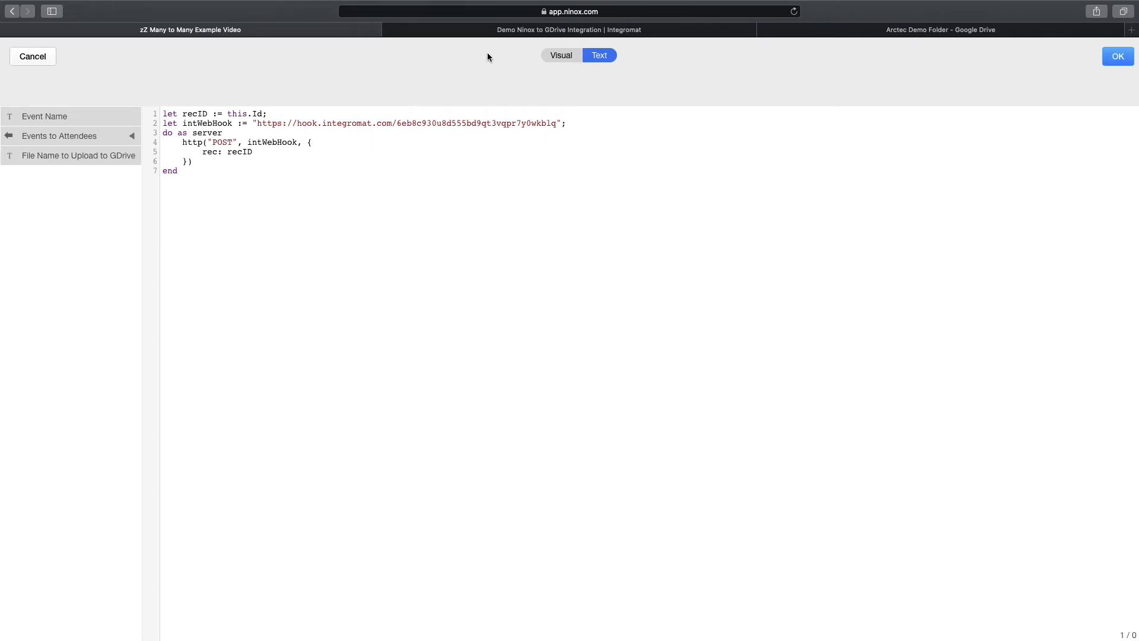
Step: Compare the Watch Record Events webhook address in Integromat with the address used in the Ninox button script
click(496, 31)
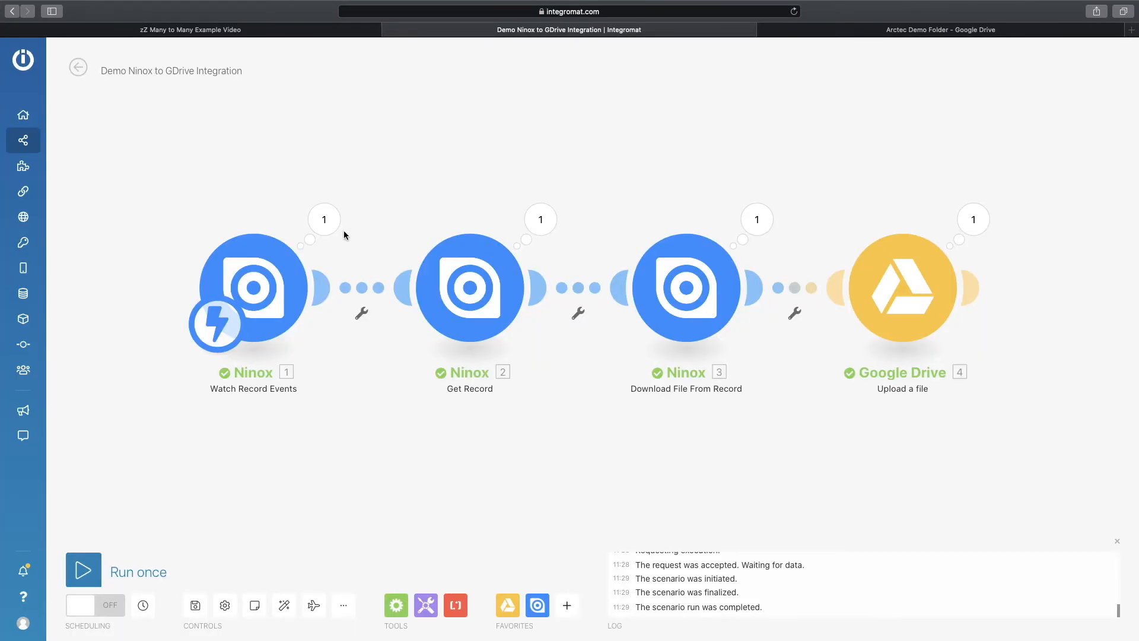
click(265, 281)
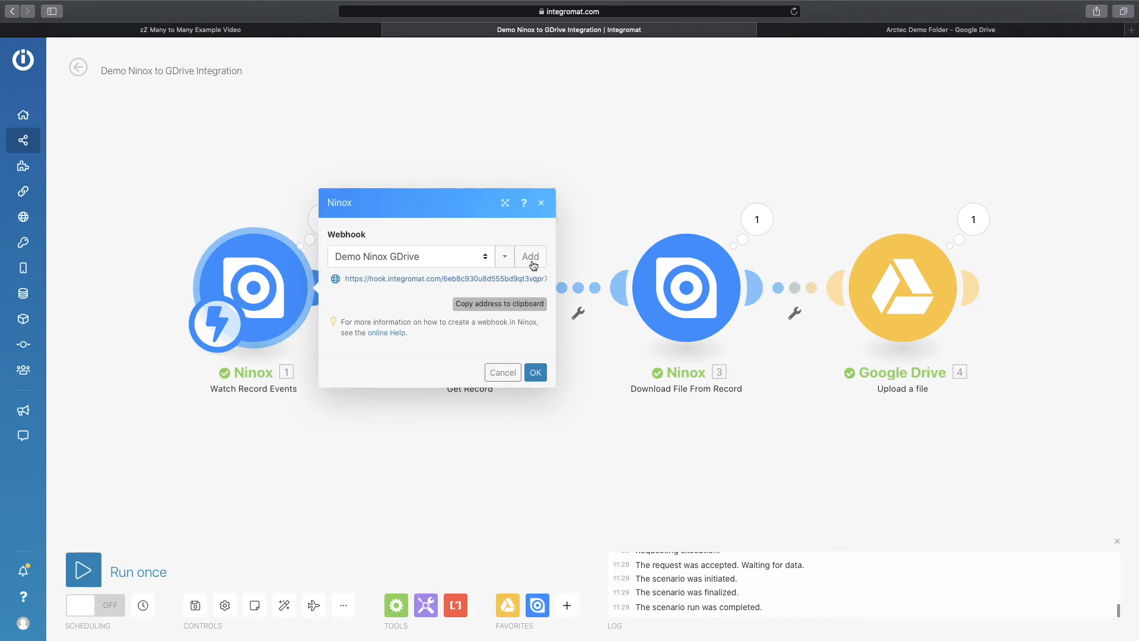
click(541, 203)
click(294, 31)
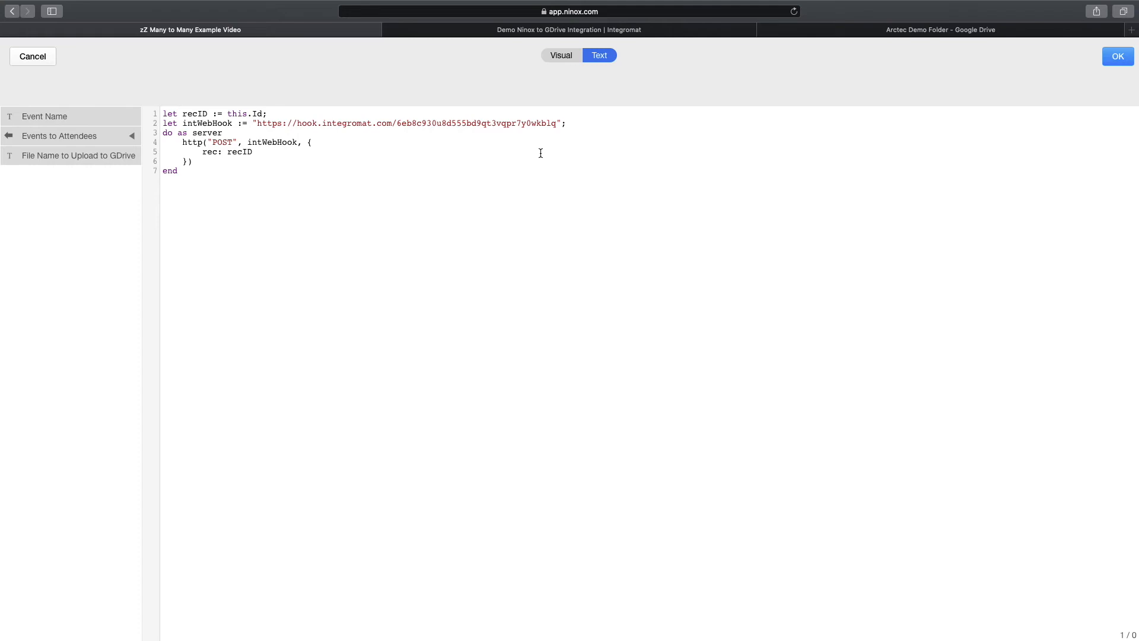
Step: Close the button script without editing it, close the button's settings and leave edit mode
click(49, 62)
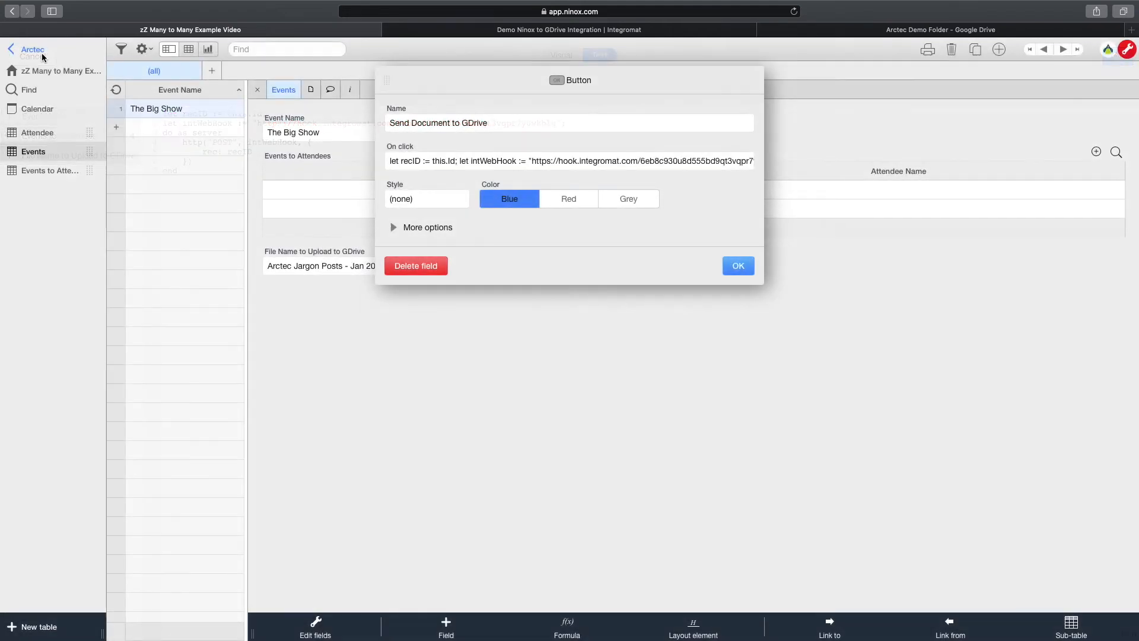
click(750, 266)
click(648, 328)
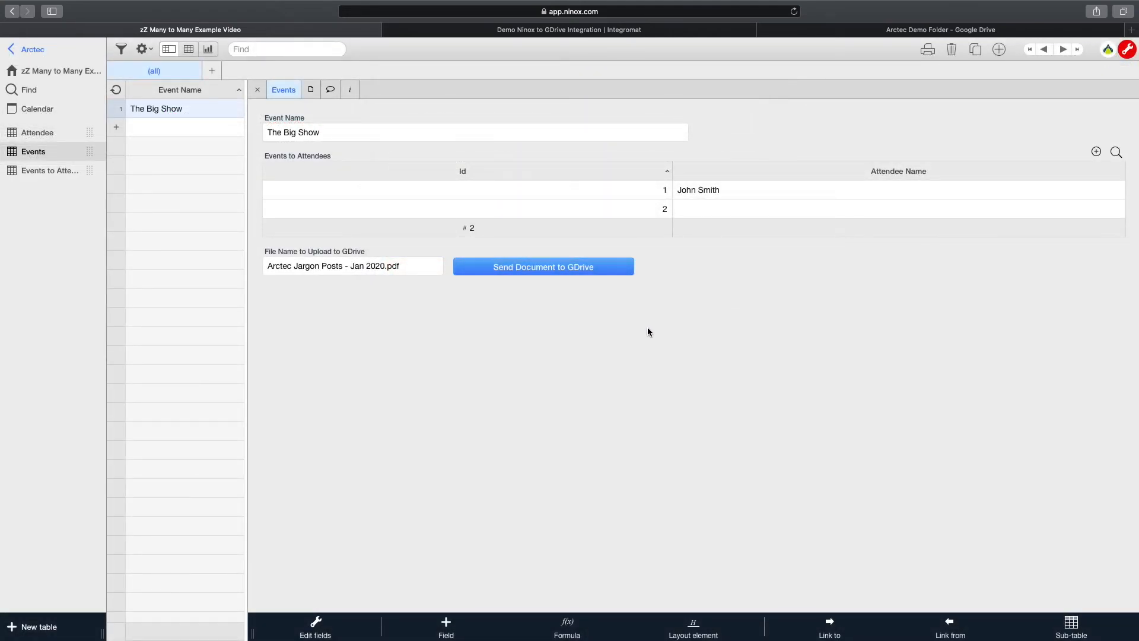
click(1131, 53)
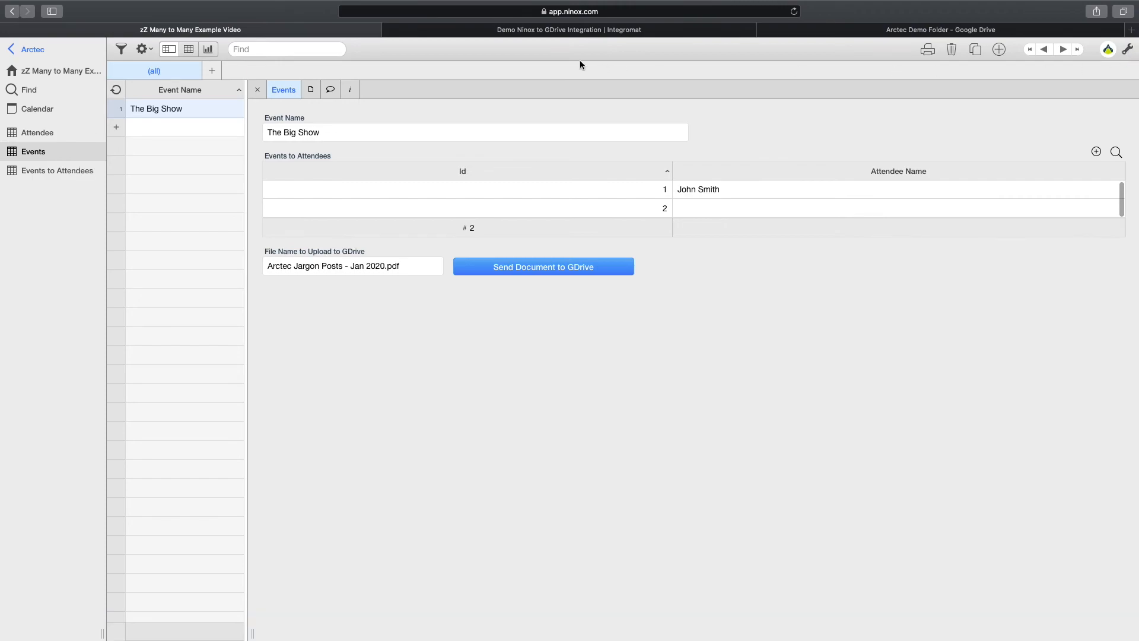
Step: Run the Integromat scenario once and trigger Send Document to GDrive from The Big Show record in Ninox
click(567, 29)
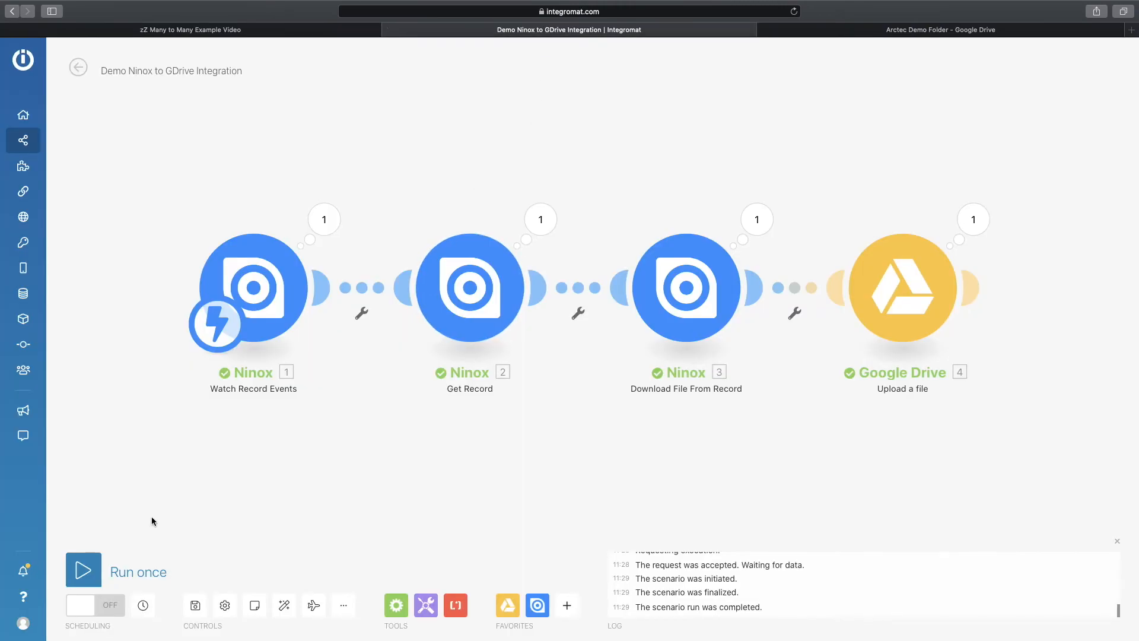
click(81, 572)
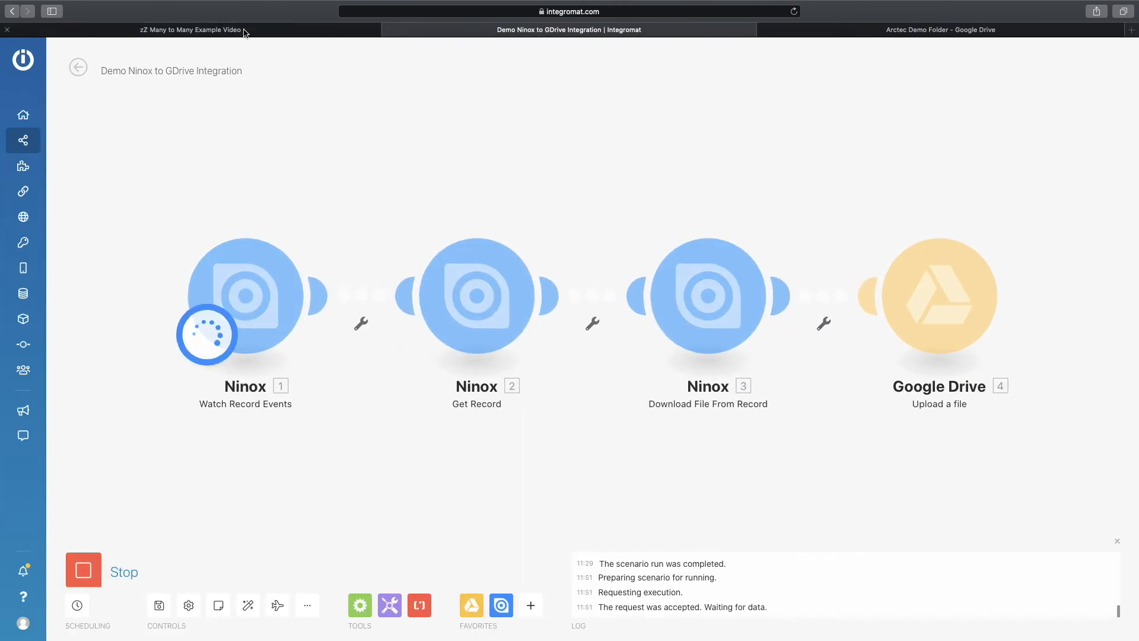
click(245, 30)
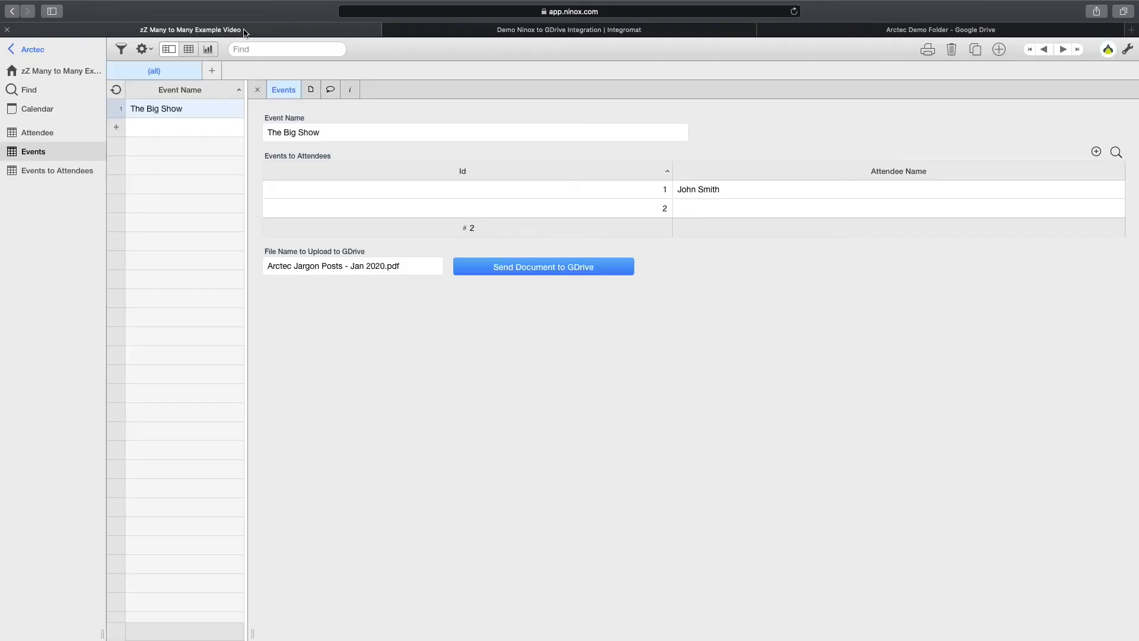
click(546, 267)
Step: Check the scenario run in Integromat and the uploaded PDF in the Arctec Demo Folder on Google Drive
click(607, 31)
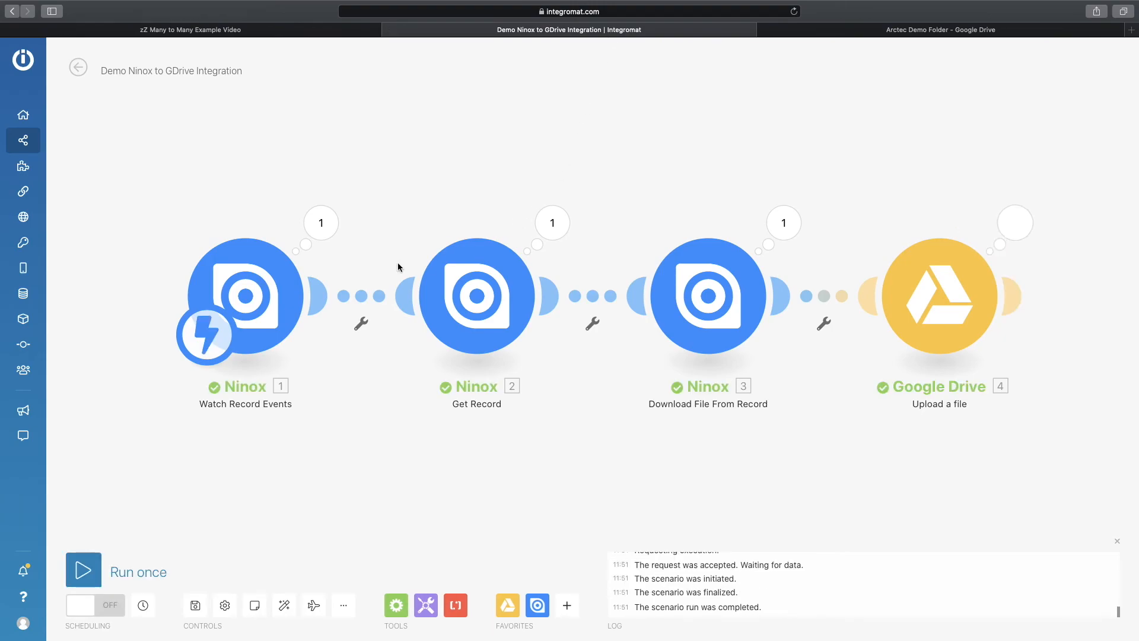
click(962, 31)
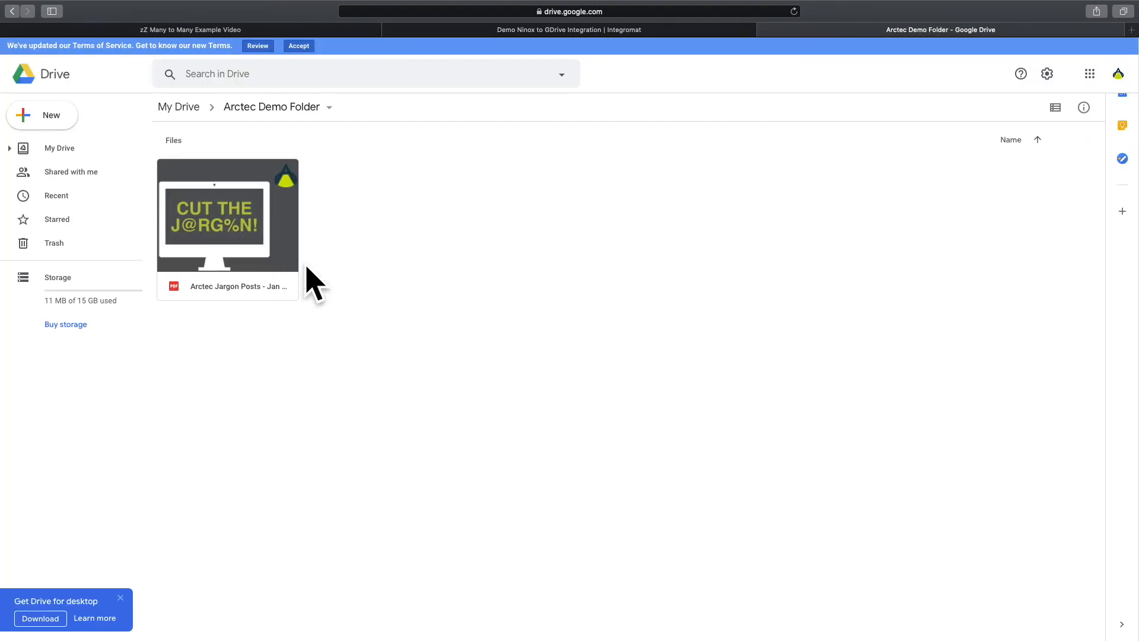
click(612, 33)
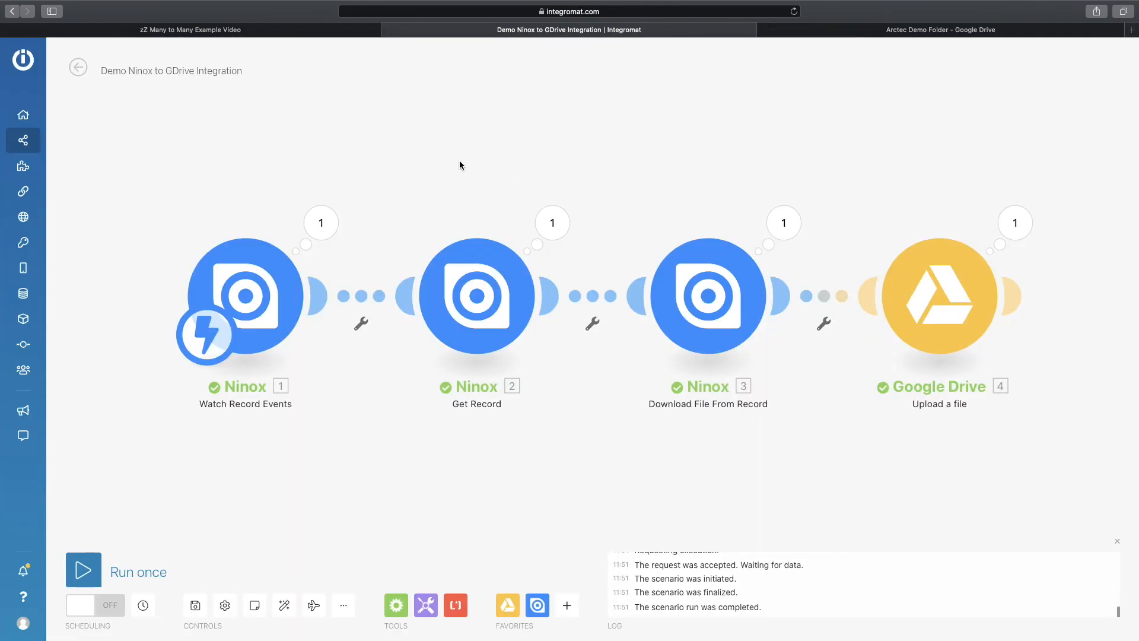